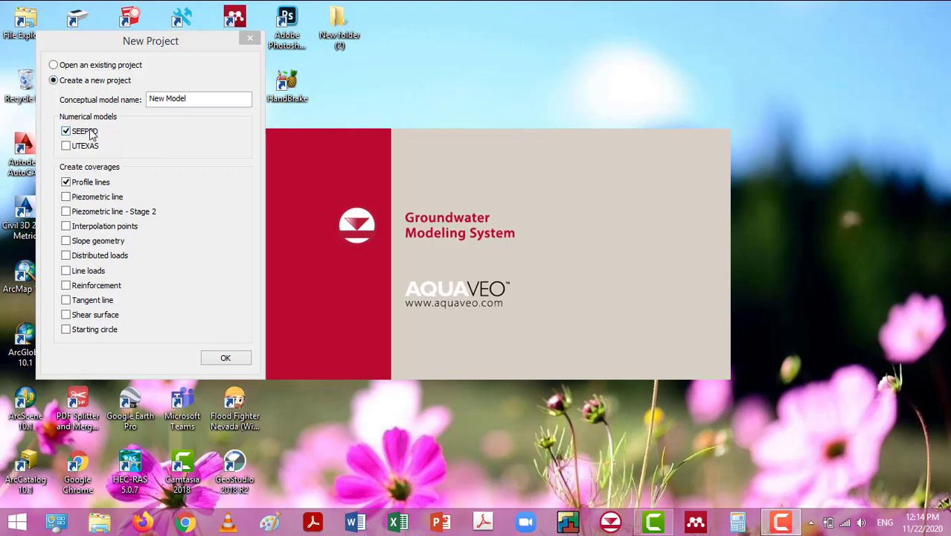
# Create the SEEP2D project with a profile lines coverage, and set the program mode to GMS 2D in the preferences
pyautogui.click(215, 360)
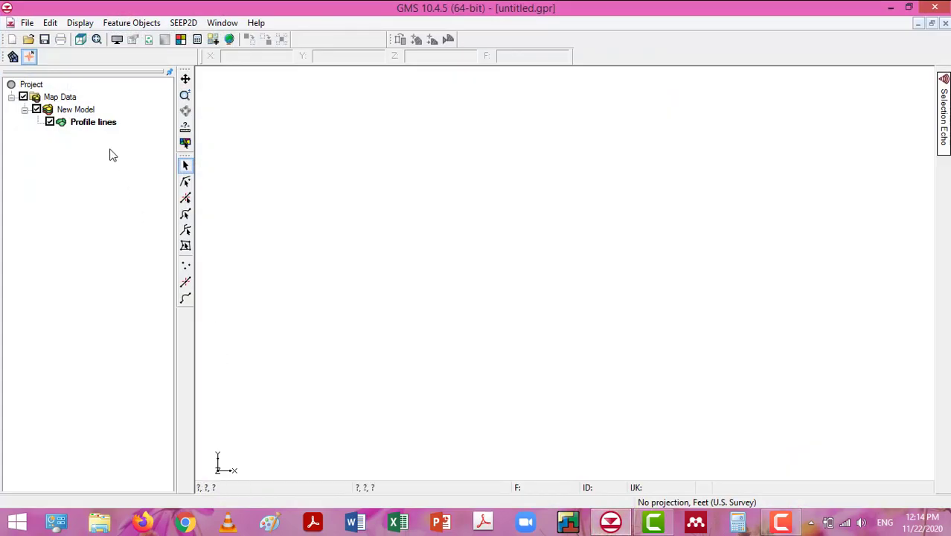
pyautogui.click(50, 23)
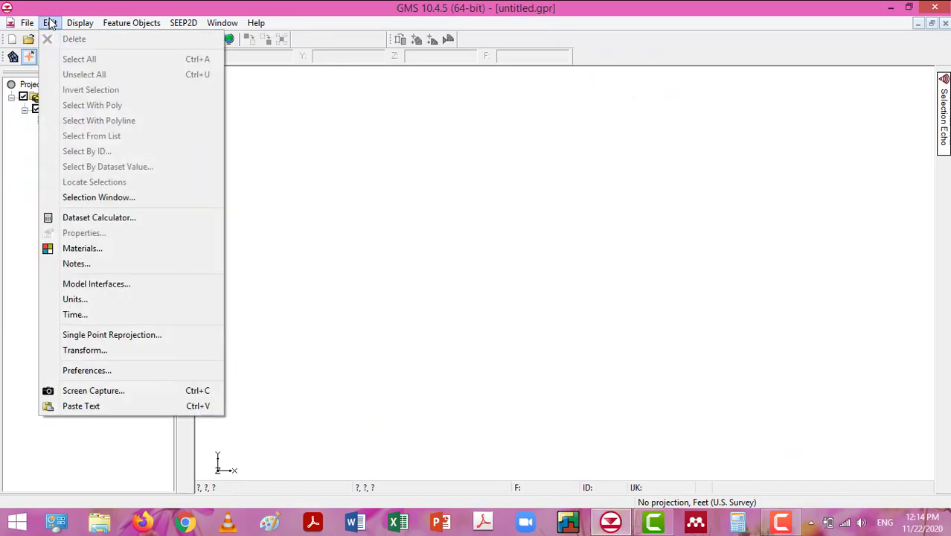
pyautogui.click(87, 370)
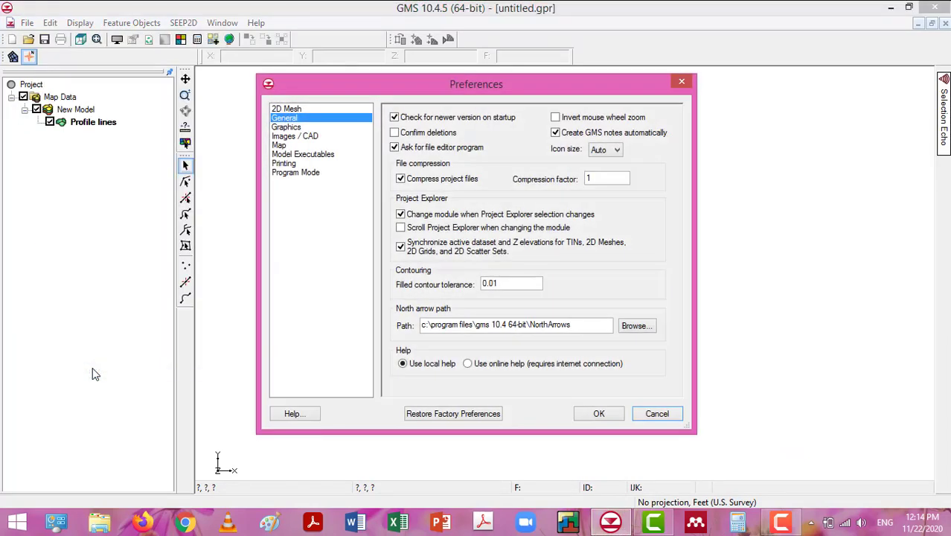
pyautogui.click(290, 174)
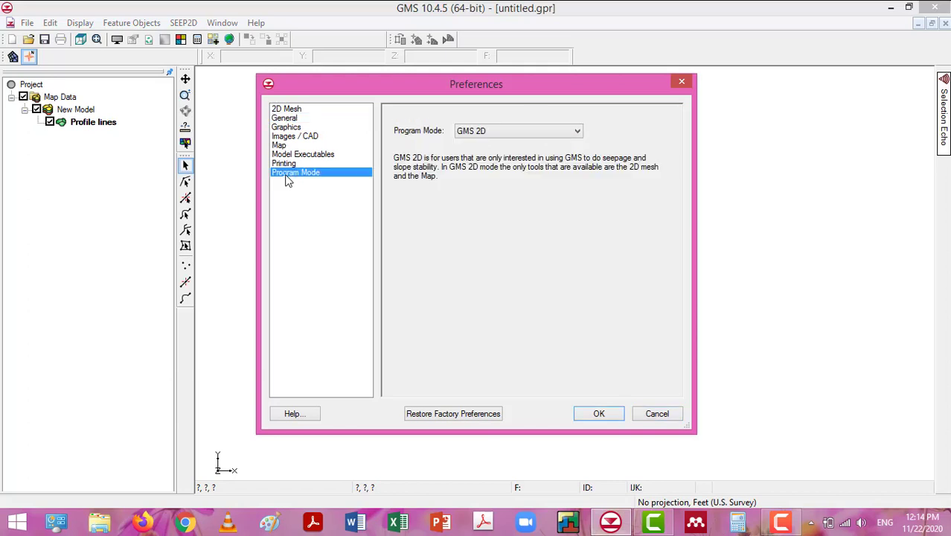
pyautogui.click(479, 134)
pyautogui.click(479, 143)
pyautogui.click(598, 415)
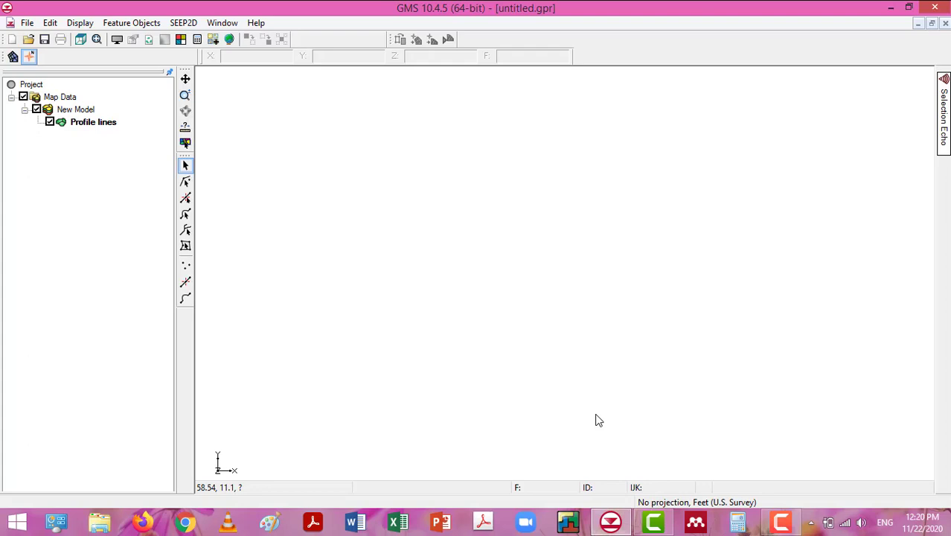
# Start a fresh project named New Model with the SEEP2D numerical model and the profile lines coverage
pyautogui.click(29, 23)
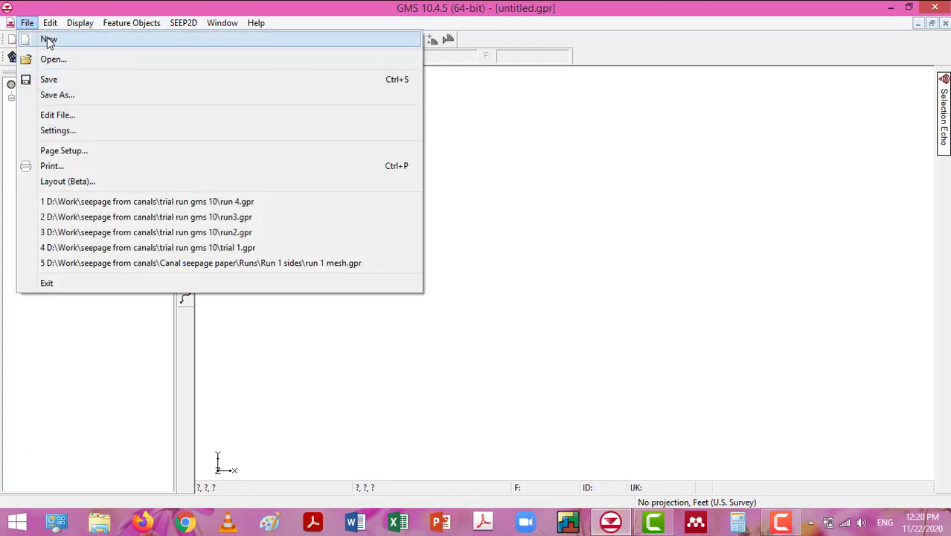
pyautogui.click(48, 41)
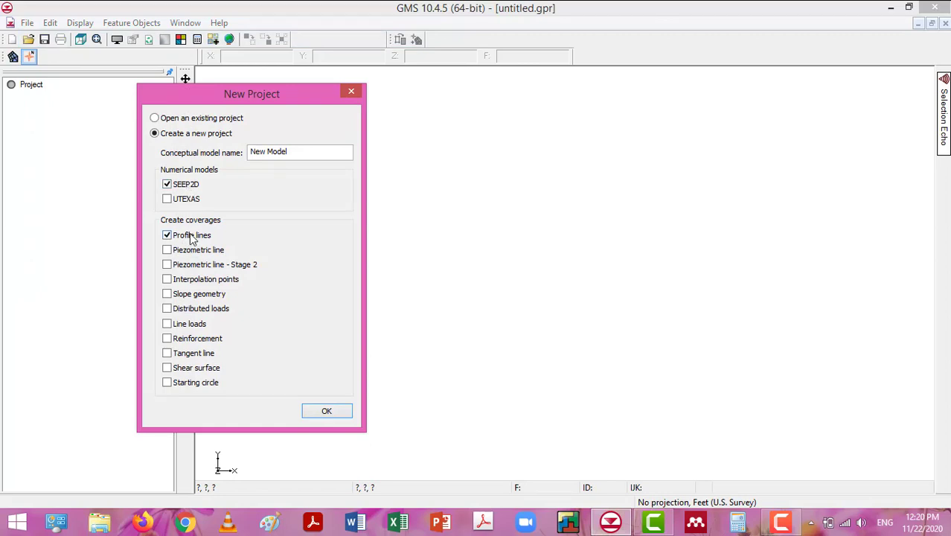
pyautogui.click(325, 412)
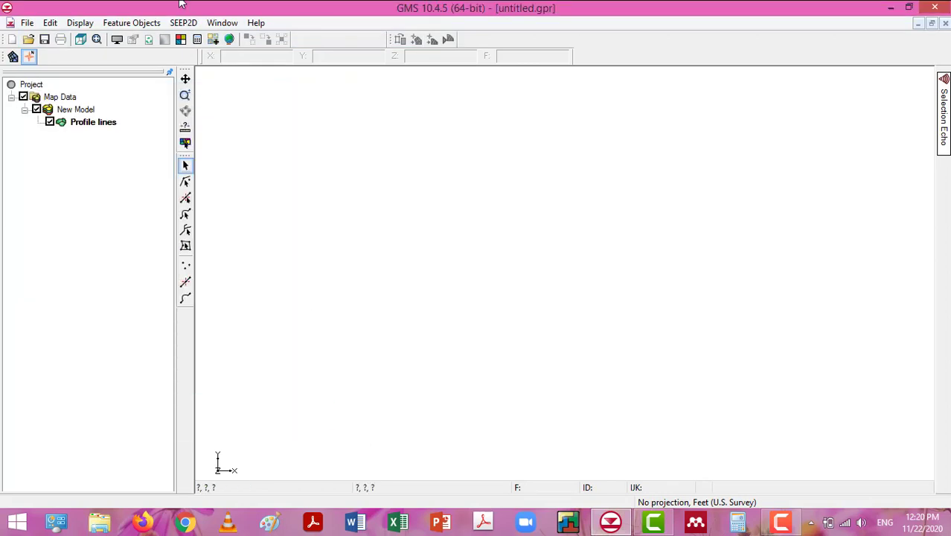
# Set both the horizontal and vertical length units of the display projection to meters, with no projection
pyautogui.click(53, 22)
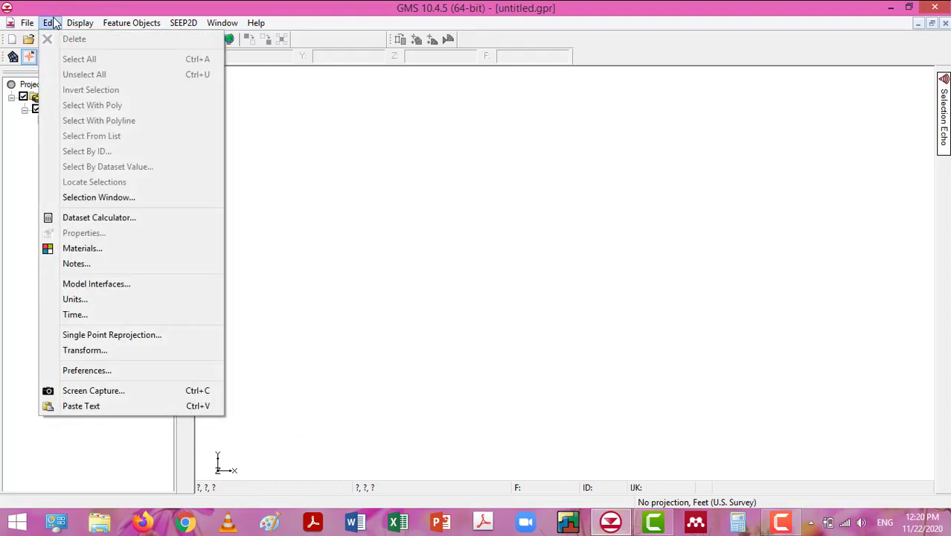
pyautogui.click(53, 22)
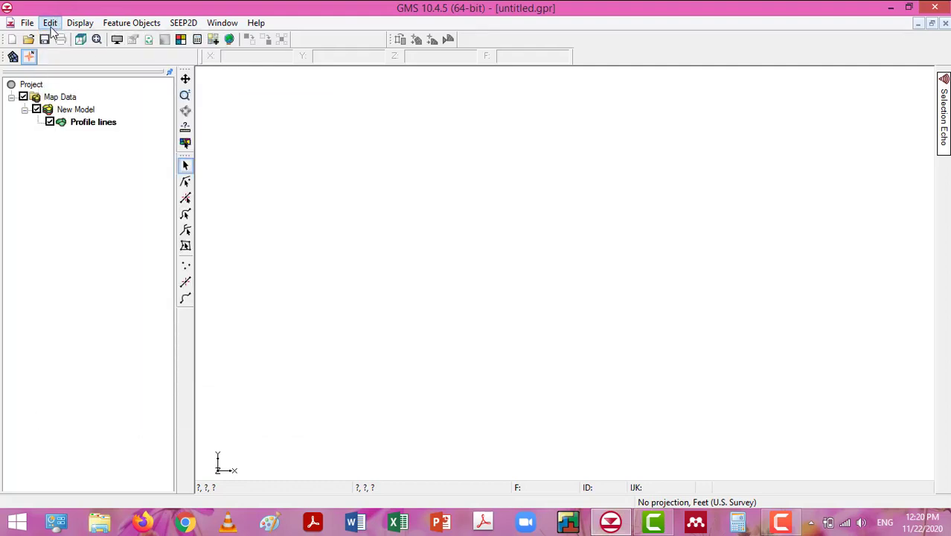
pyautogui.click(52, 22)
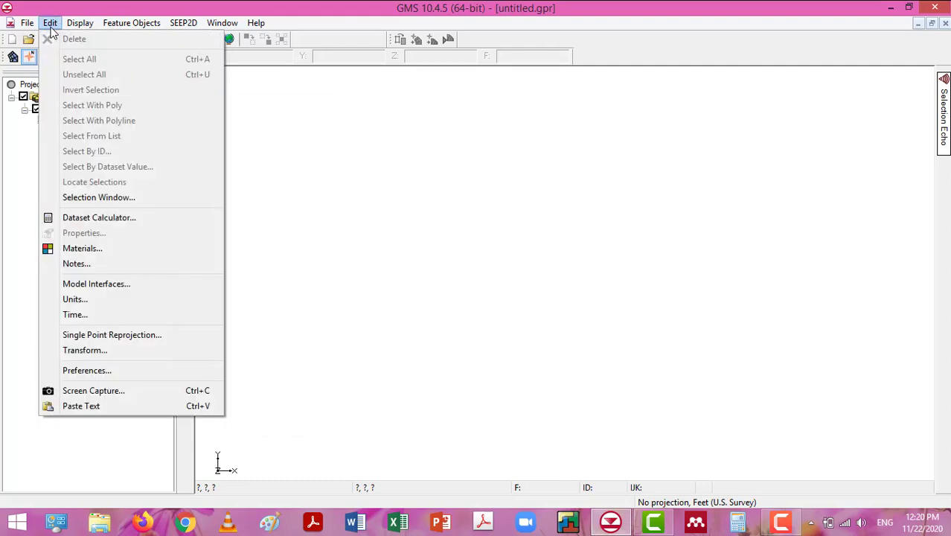
pyautogui.click(75, 299)
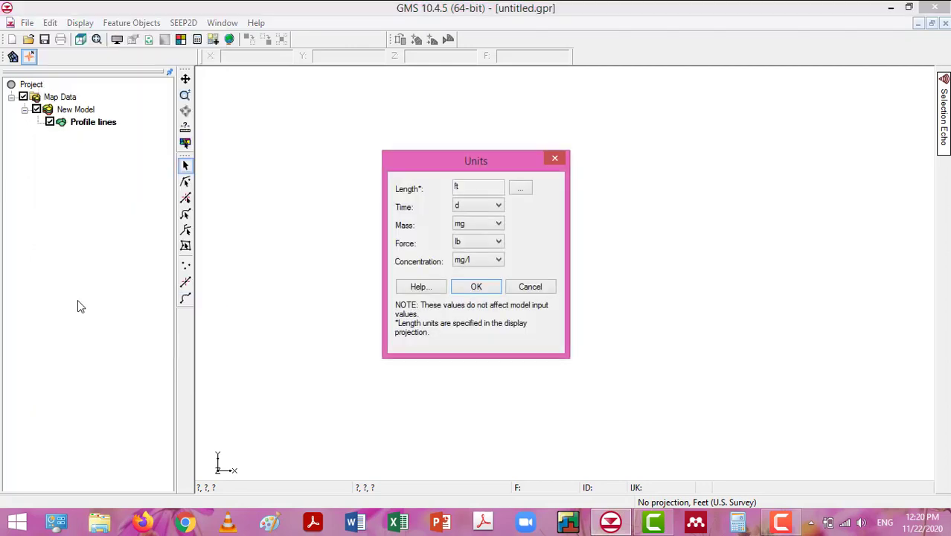
pyautogui.click(528, 186)
pyautogui.click(523, 162)
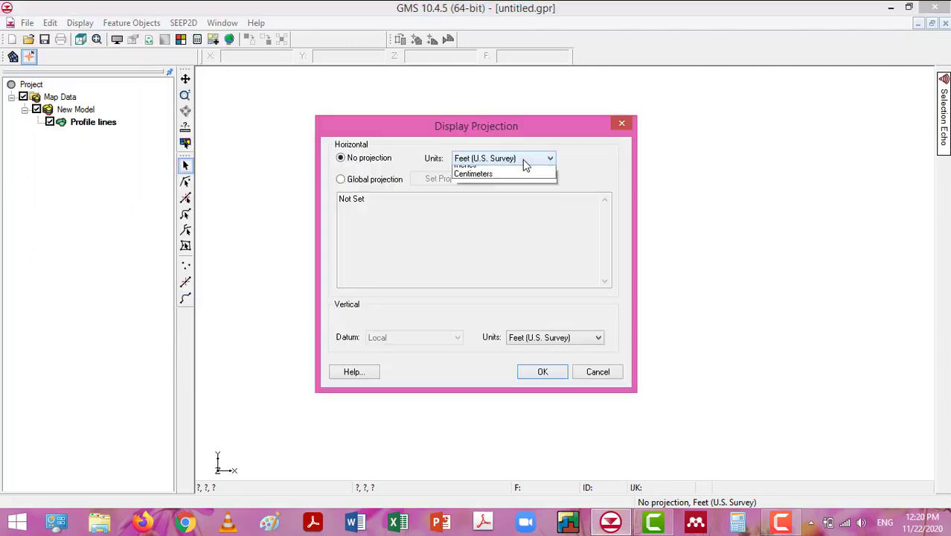
pyautogui.click(493, 189)
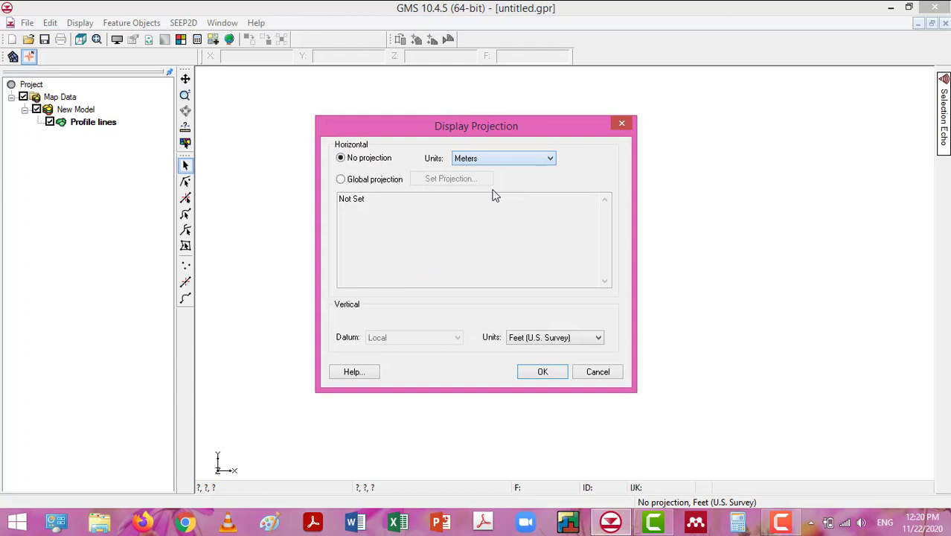
pyautogui.click(532, 341)
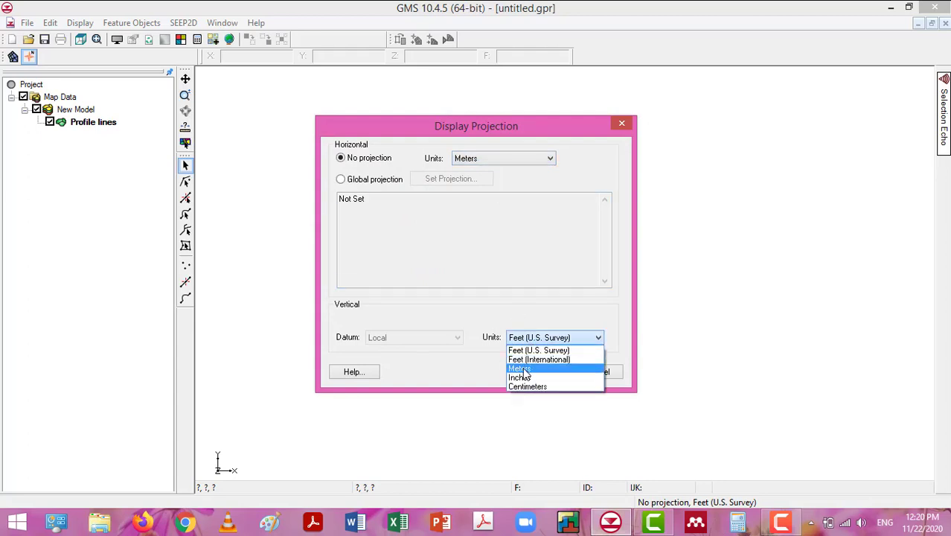
pyautogui.click(525, 368)
pyautogui.click(539, 372)
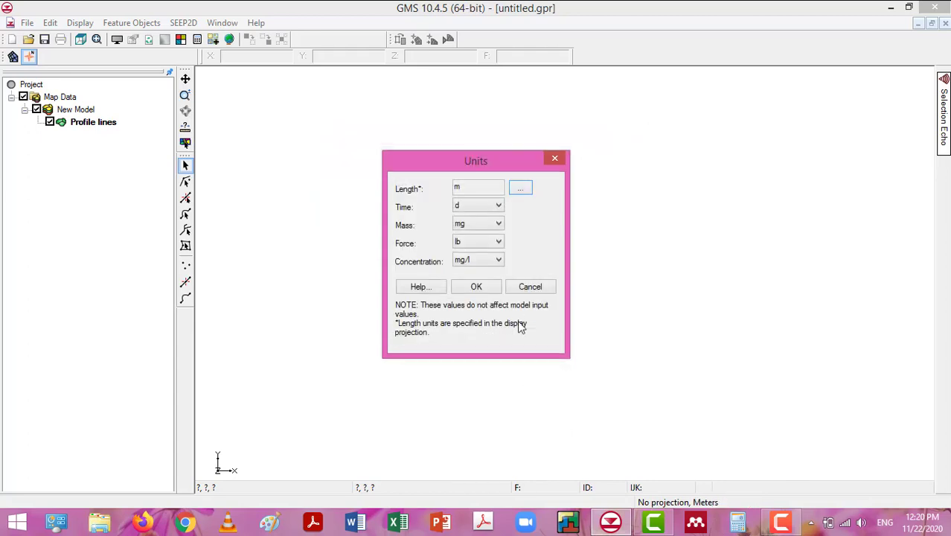
# Set the project's time unit to yr, mass to kg and force to N, and apply the units
pyautogui.click(479, 209)
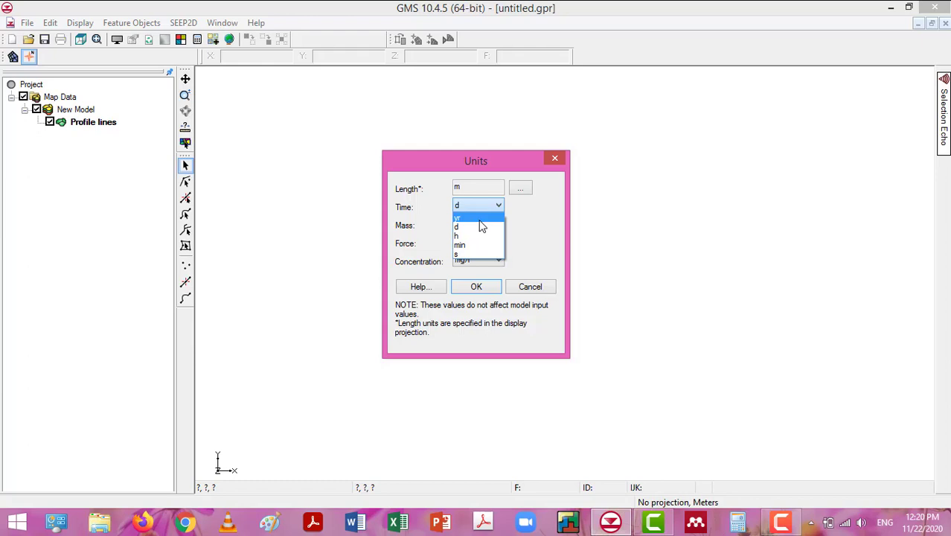
pyautogui.click(480, 220)
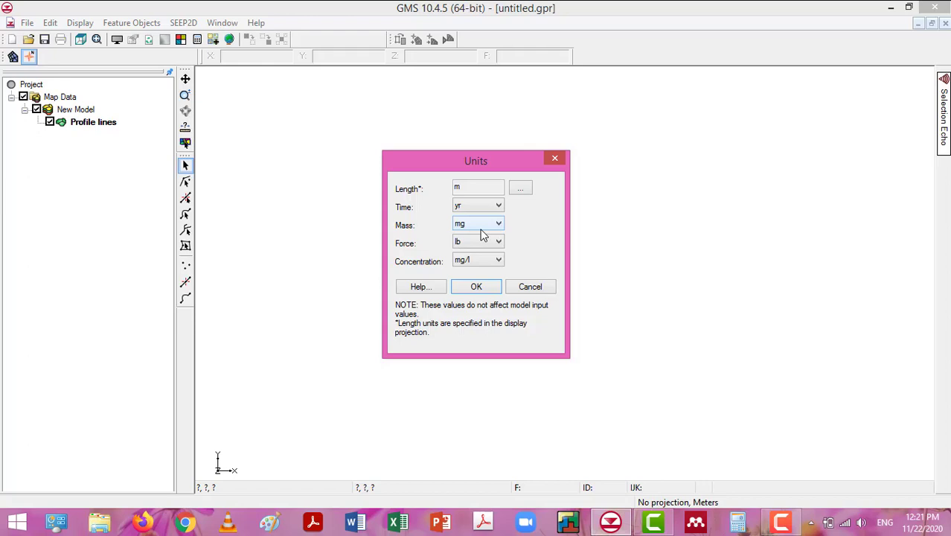
pyautogui.click(481, 230)
pyautogui.click(480, 257)
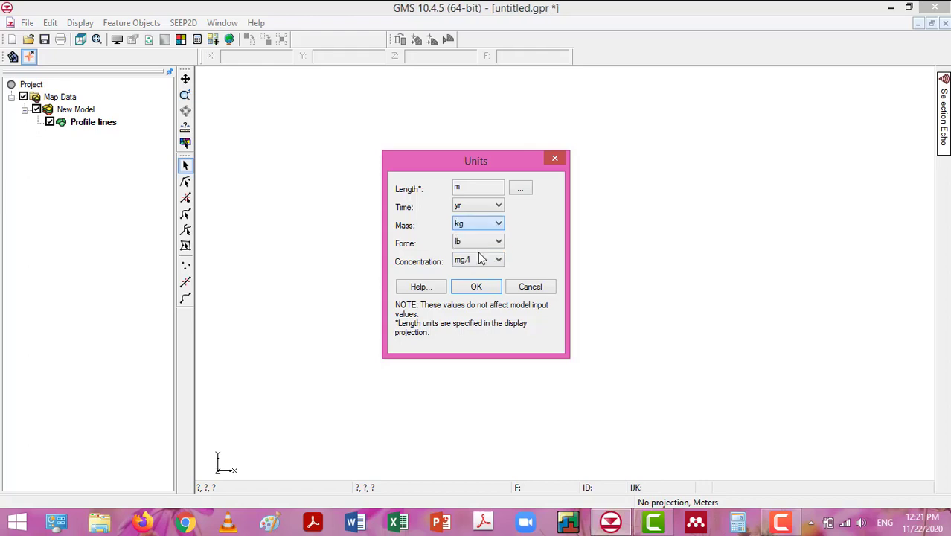
pyautogui.click(480, 243)
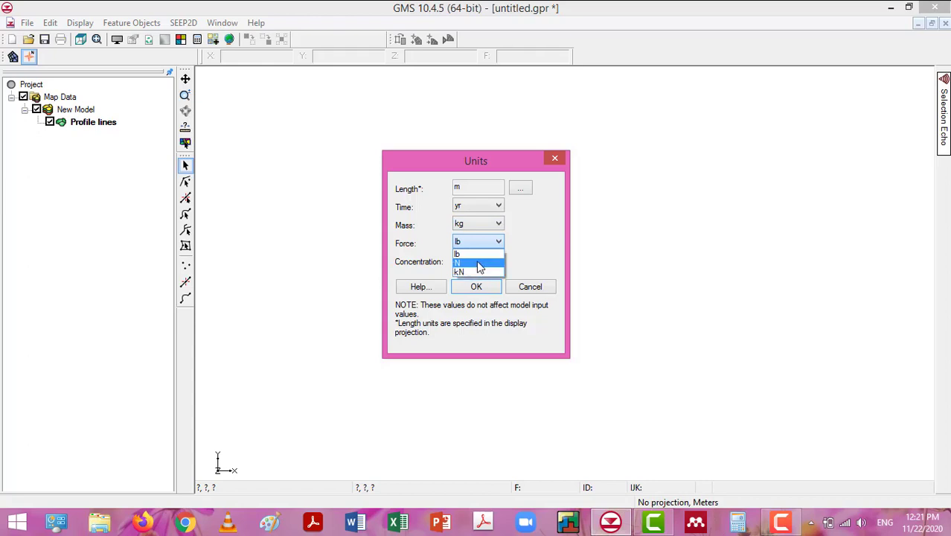
pyautogui.click(480, 266)
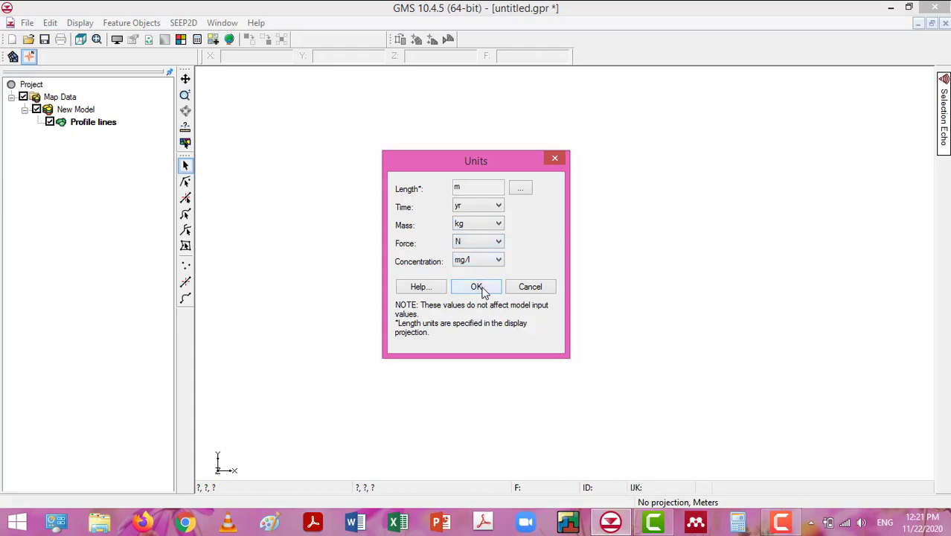
pyautogui.click(477, 288)
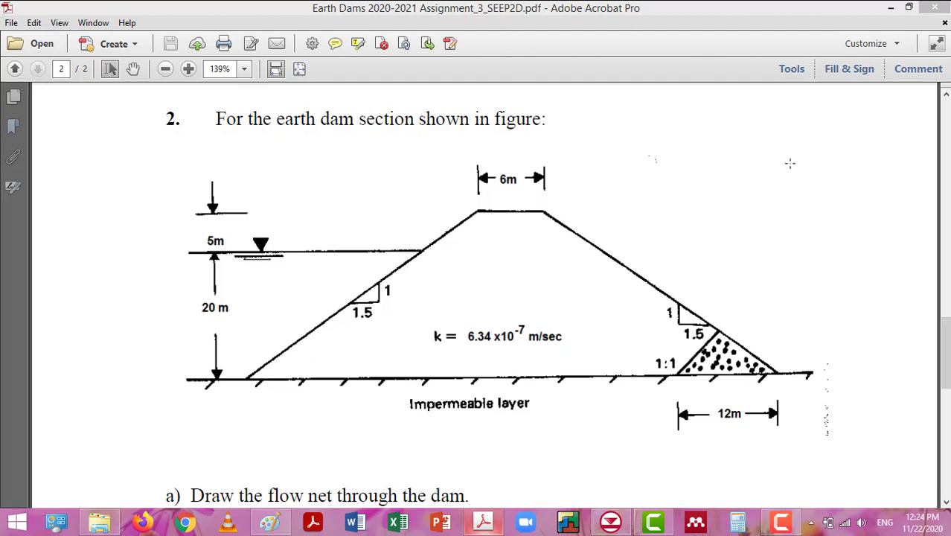
# Switch to Paint and circle in pencil the dam's waterline point, upstream toe, two crest corners and the drain's top and inner base corners
pyautogui.click(274, 524)
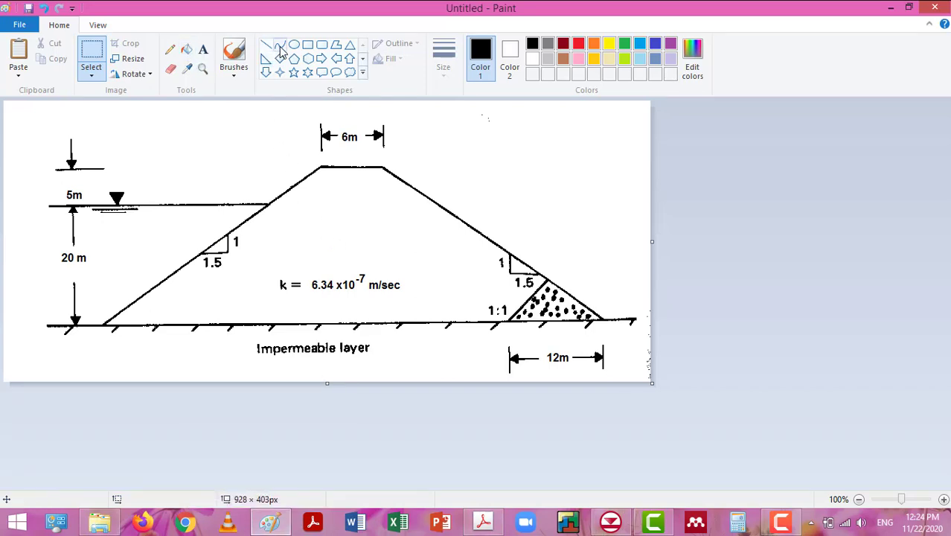
pyautogui.click(170, 53)
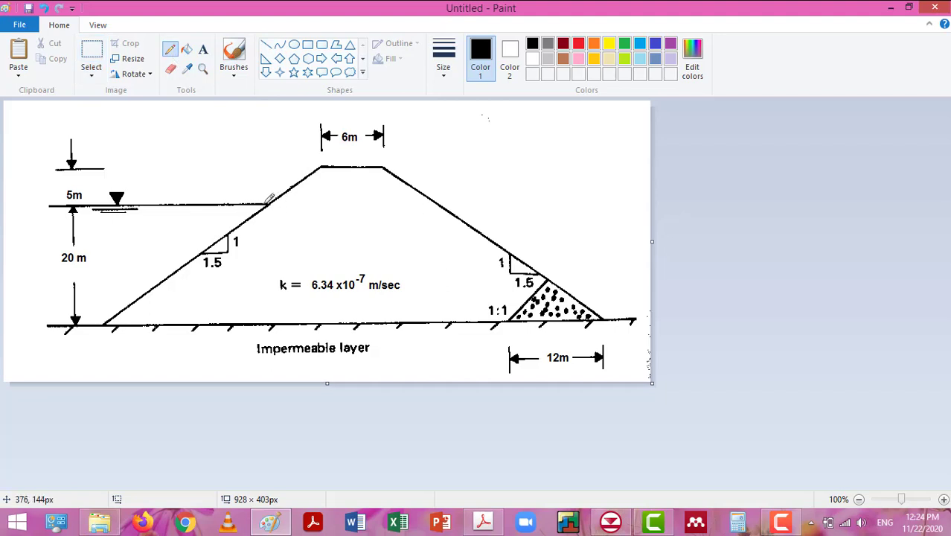
pyautogui.moveTo(269, 199); pyautogui.dragTo(268, 202)
pyautogui.moveTo(104, 318)
pyautogui.mouseDown()
pyautogui.moveTo(98, 327)
pyautogui.moveTo(107, 323)
pyautogui.mouseUp()
pyautogui.moveTo(323, 156)
pyautogui.mouseDown()
pyautogui.moveTo(322, 171)
pyautogui.moveTo(323, 160)
pyautogui.mouseUp()
pyautogui.moveTo(392, 171)
pyautogui.mouseDown()
pyautogui.moveTo(388, 156)
pyautogui.moveTo(380, 170)
pyautogui.moveTo(387, 157)
pyautogui.mouseUp()
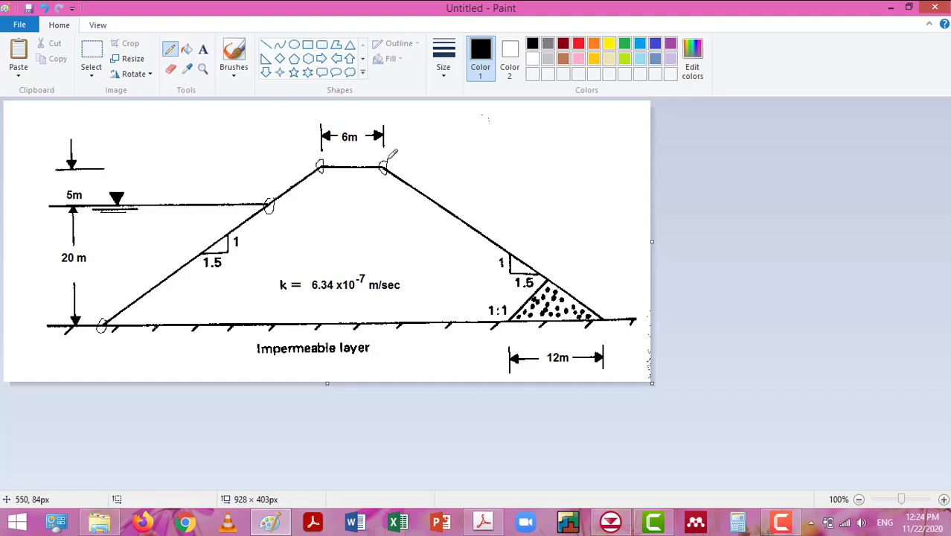
pyautogui.moveTo(551, 291)
pyautogui.mouseDown()
pyautogui.moveTo(558, 269)
pyautogui.moveTo(545, 282)
pyautogui.moveTo(554, 276)
pyautogui.mouseUp()
pyautogui.moveTo(520, 307)
pyautogui.mouseDown()
pyautogui.moveTo(521, 323)
pyautogui.moveTo(510, 325)
pyautogui.mouseUp()
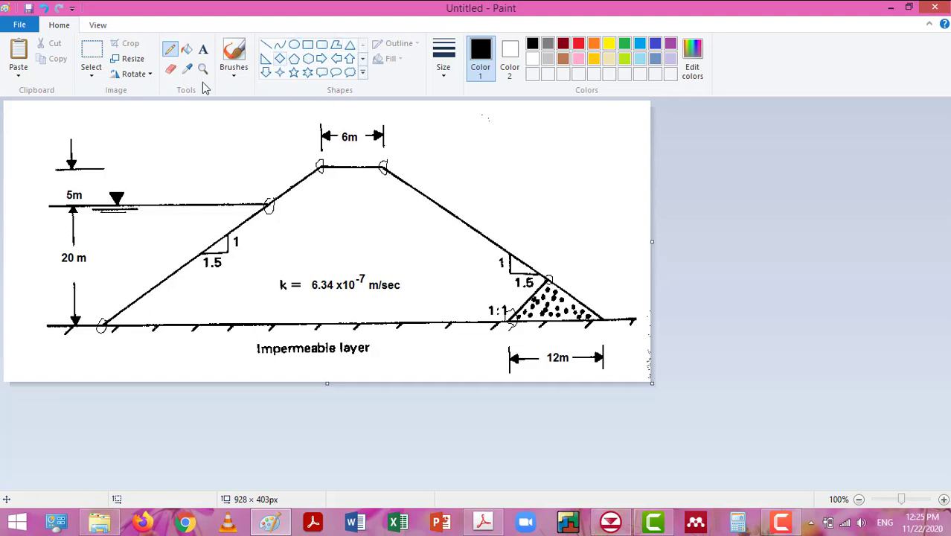
# Add the text label (0,0) below the dam's upstream toe
pyautogui.click(203, 49)
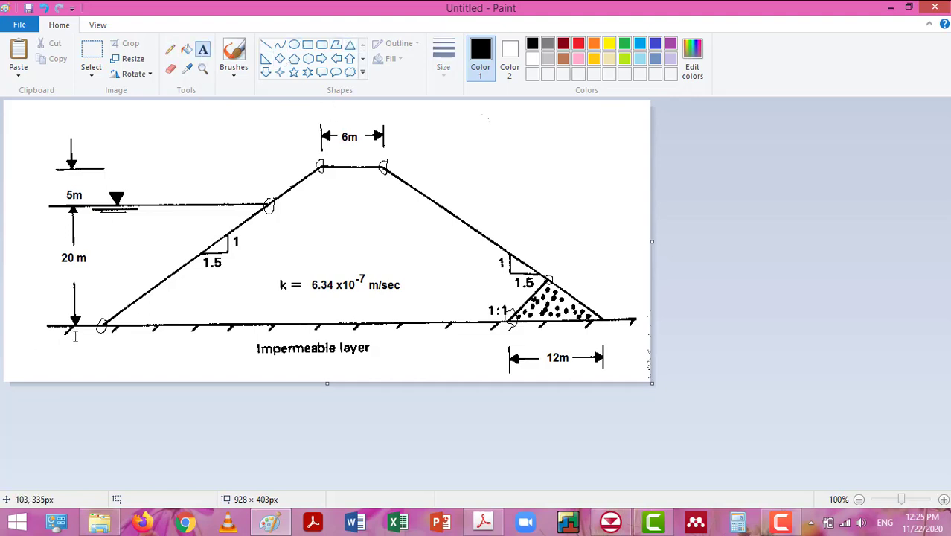
pyautogui.moveTo(76, 337); pyautogui.dragTo(162, 371)
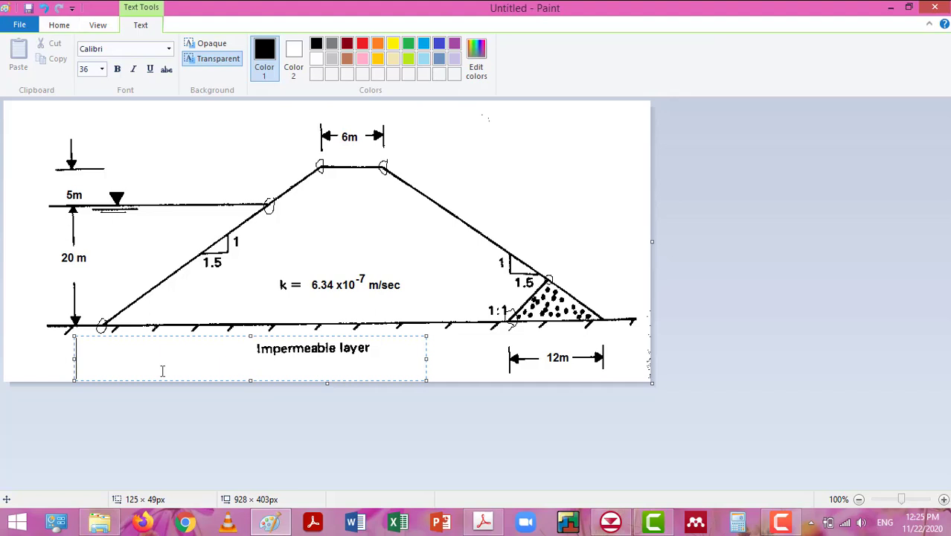
pyautogui.write('(0,0)')
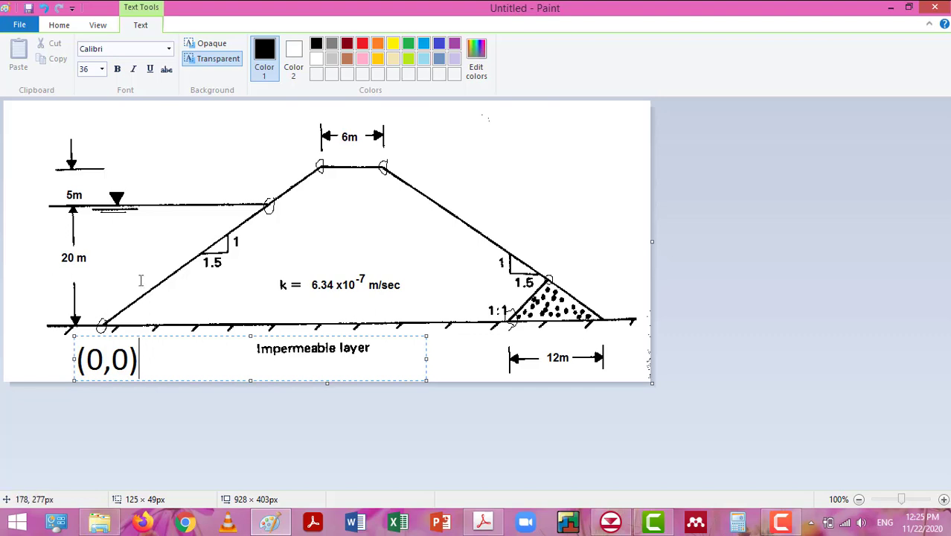
# Add the text label (30,20) just above the point where the water level meets the upstream slope
pyautogui.moveTo(228, 174); pyautogui.dragTo(287, 203)
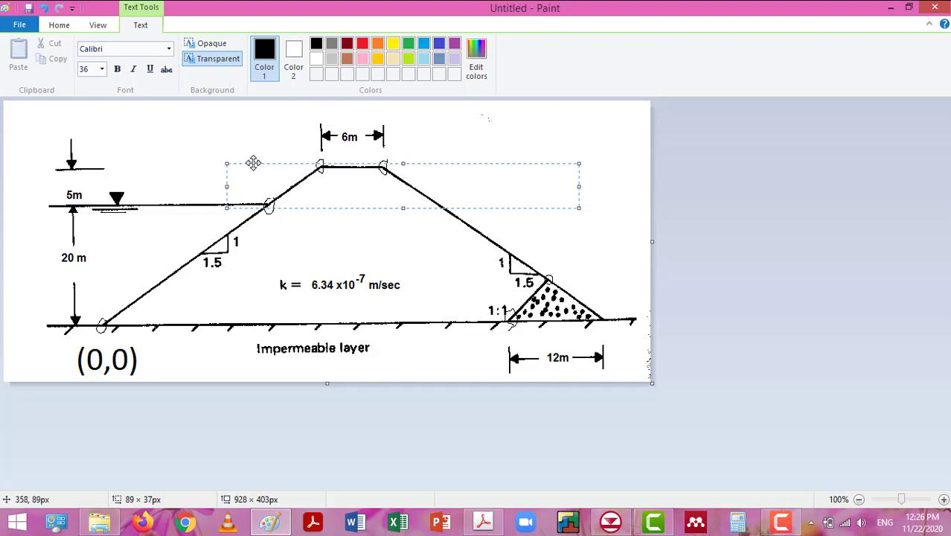
pyautogui.moveTo(253, 162); pyautogui.dragTo(187, 158)
pyautogui.write('(')
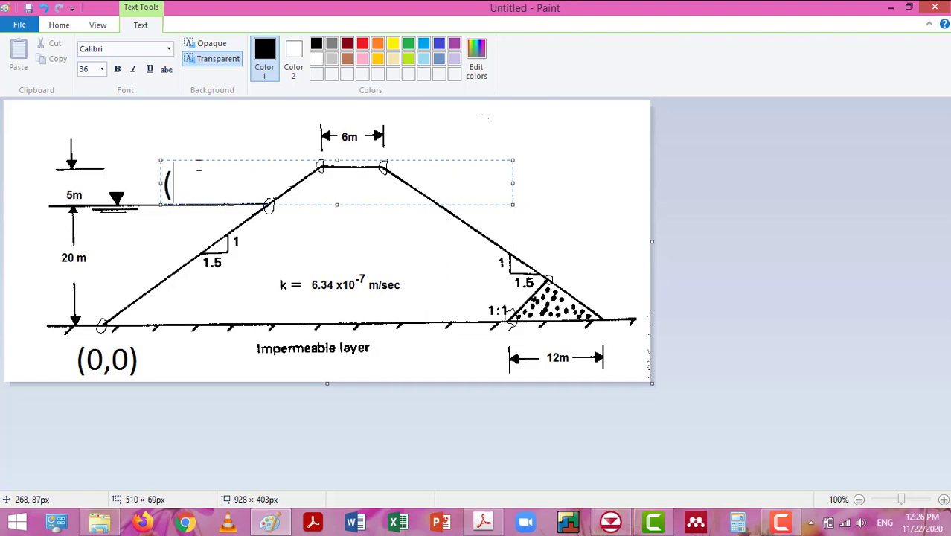
pyautogui.write('30,')
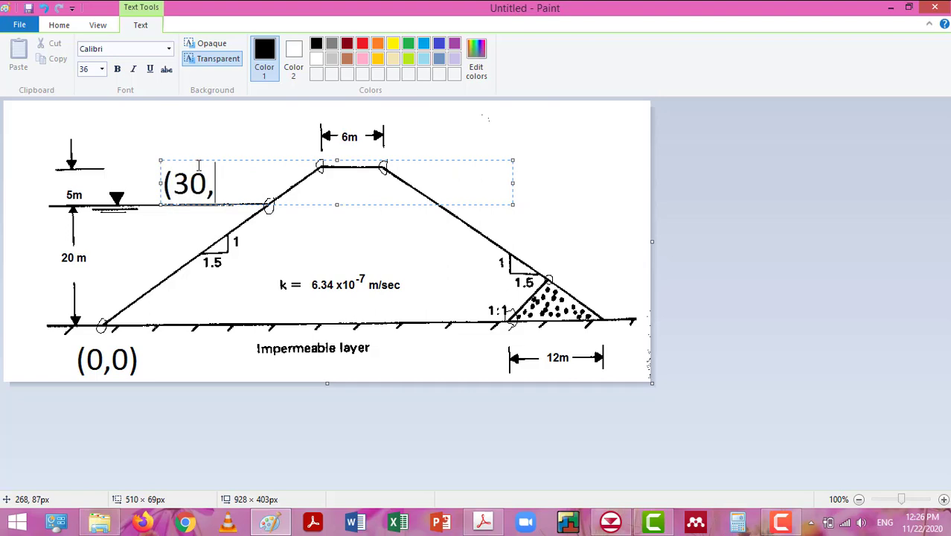
pyautogui.write('20)')
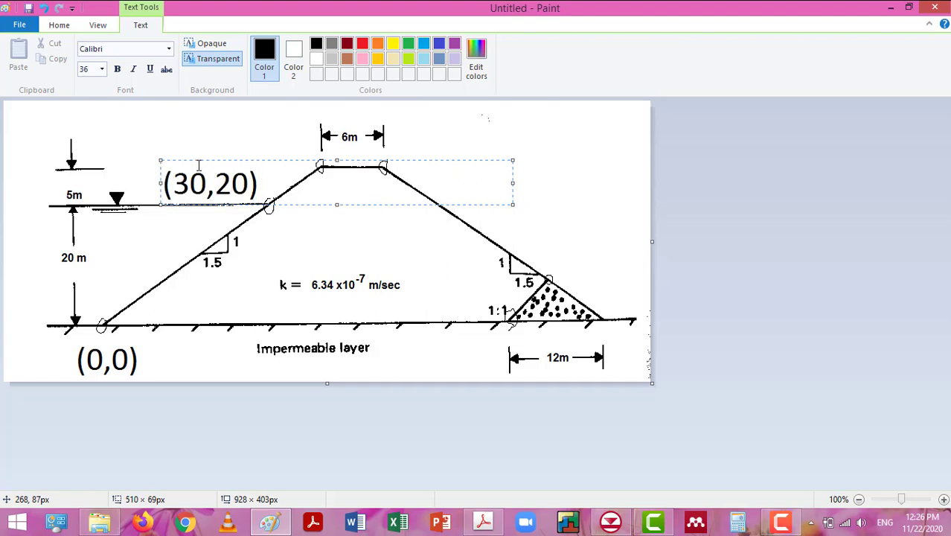
# Add the text label (37.5,25) beside the dam's upstream crest corner, just clear of the 6m dimension
pyautogui.moveTo(239, 118); pyautogui.dragTo(342, 171)
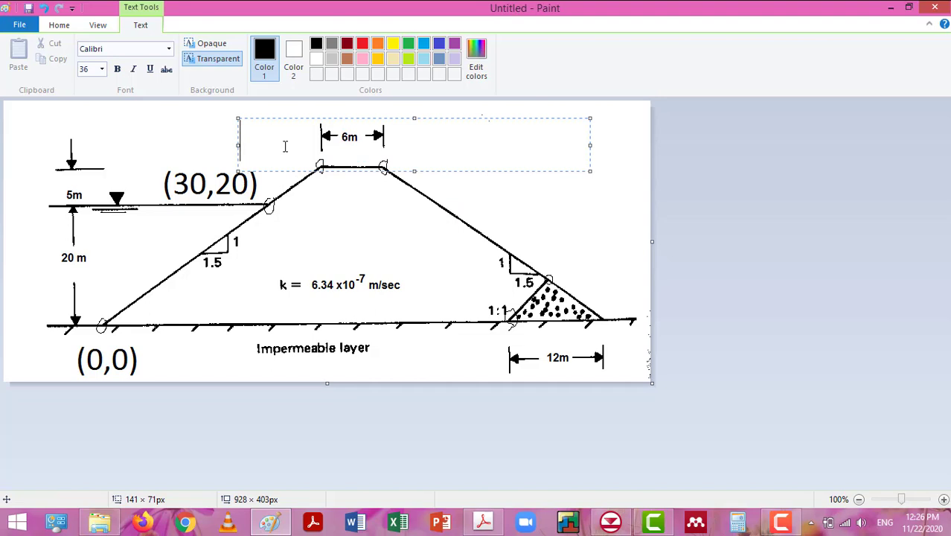
pyautogui.write('(37')
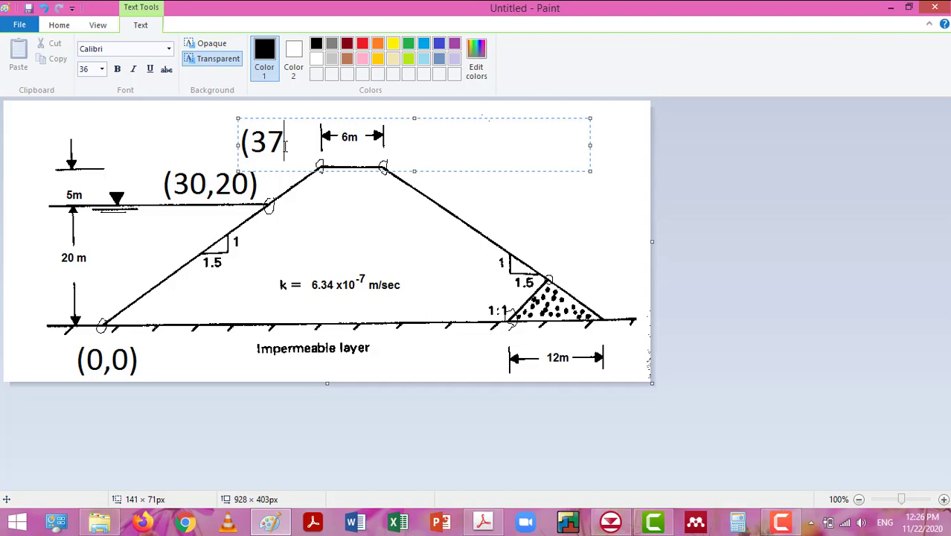
pyautogui.write('.5,')
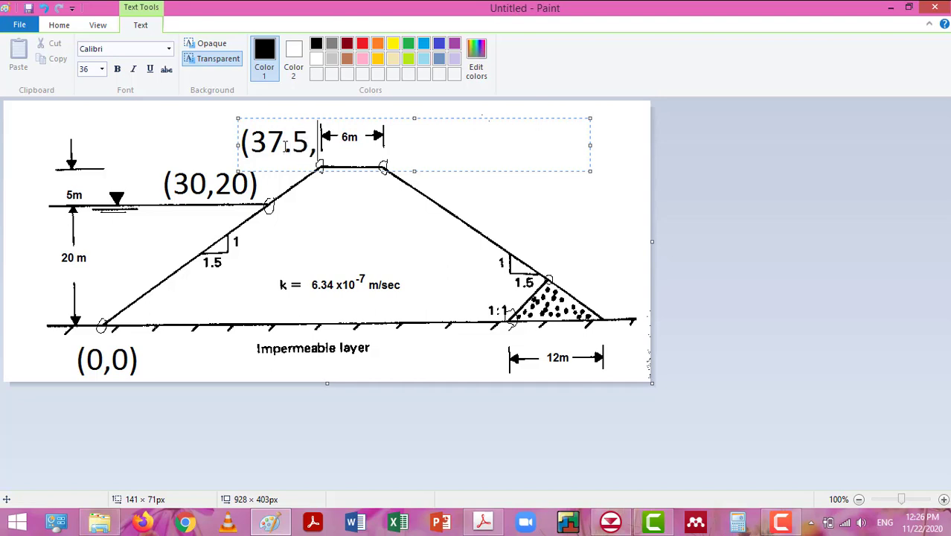
pyautogui.write('25)')
pyautogui.moveTo(325, 117); pyautogui.dragTo(281, 117)
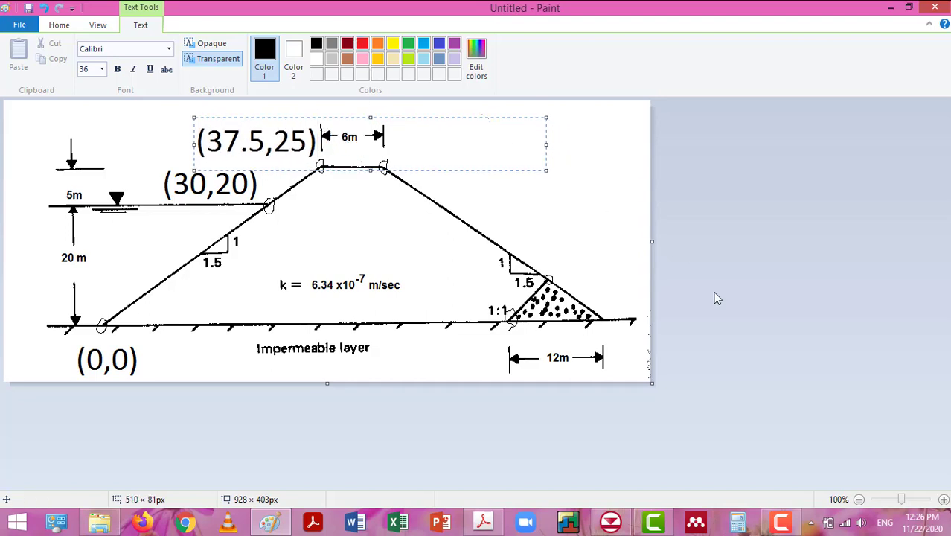
pyautogui.click(437, 174)
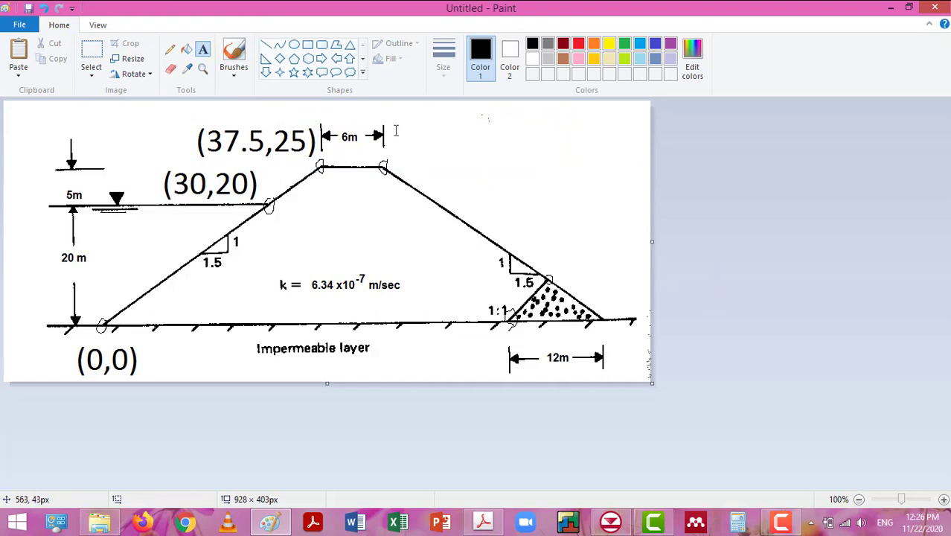
# Add the text label (43.5,25) beside the dam's downstream crest corner
pyautogui.moveTo(395, 129); pyautogui.dragTo(495, 177)
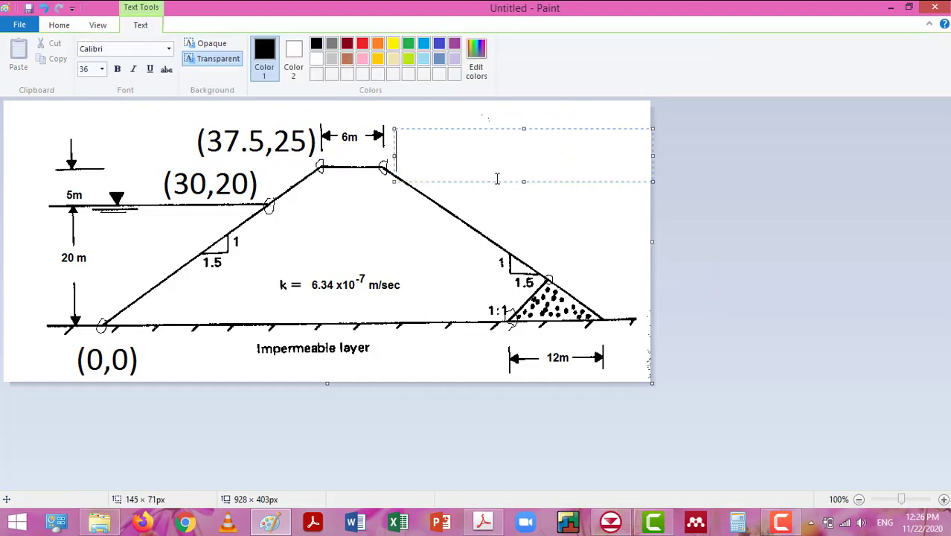
pyautogui.write('(43.5')
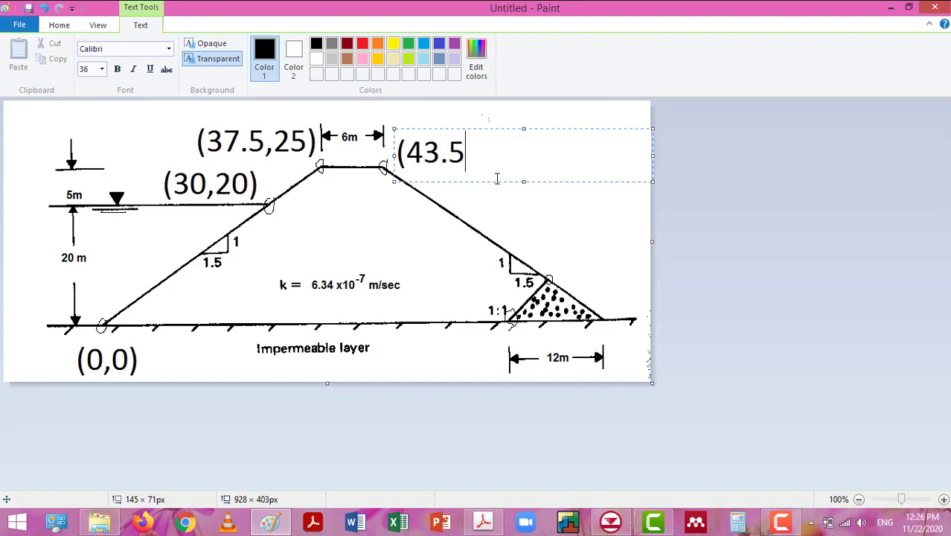
pyautogui.write(',25)')
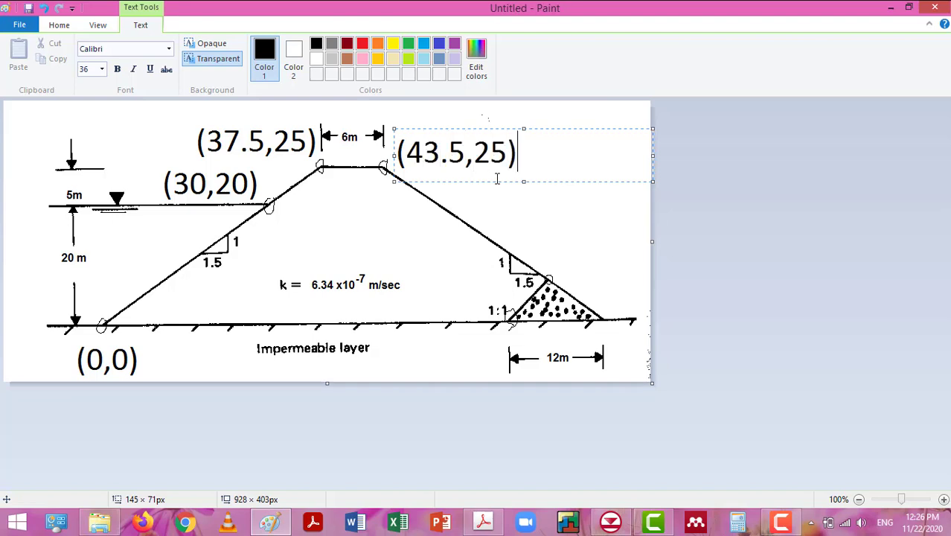
pyautogui.moveTo(542, 242); pyautogui.dragTo(619, 271)
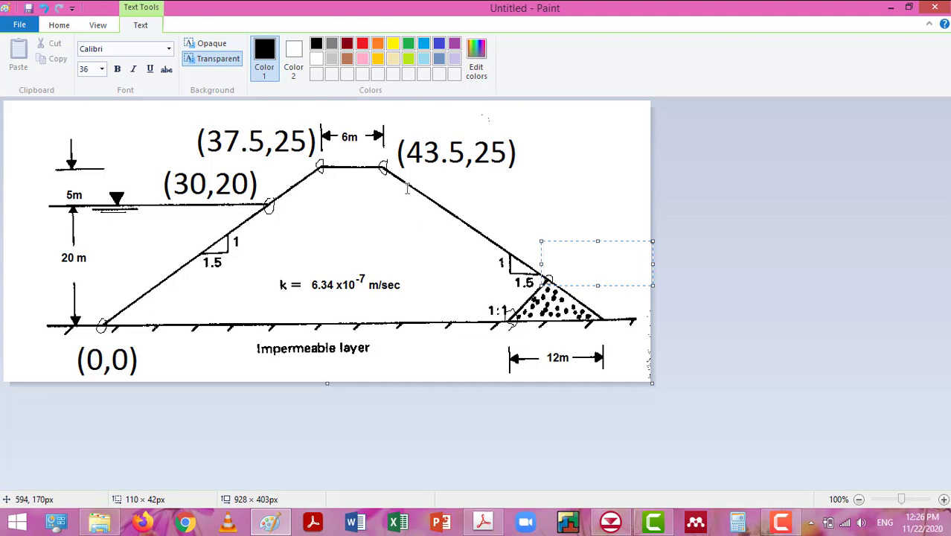
# Draw a red horizontal line outward from the drain's top corner and a red vertical line about 63 px long from it to the base
pyautogui.click(363, 43)
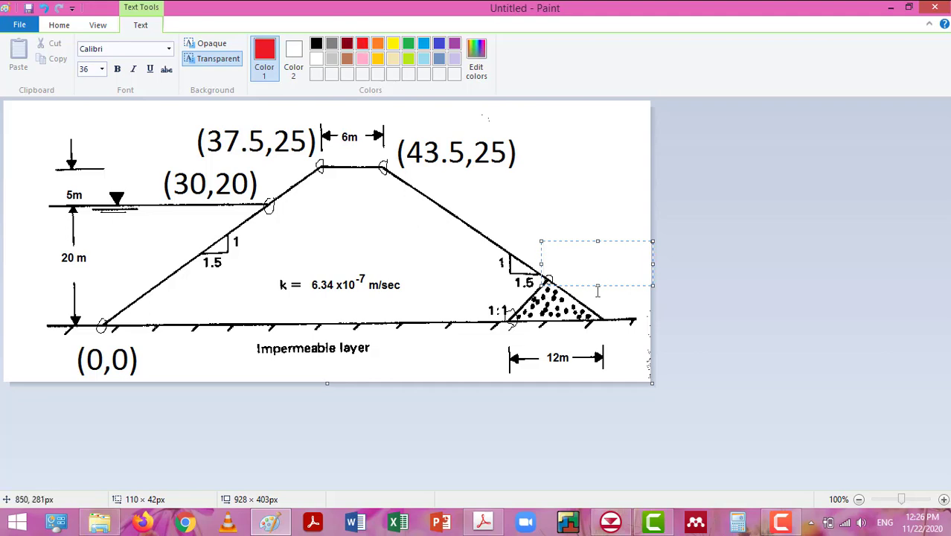
pyautogui.click(58, 24)
pyautogui.click(266, 45)
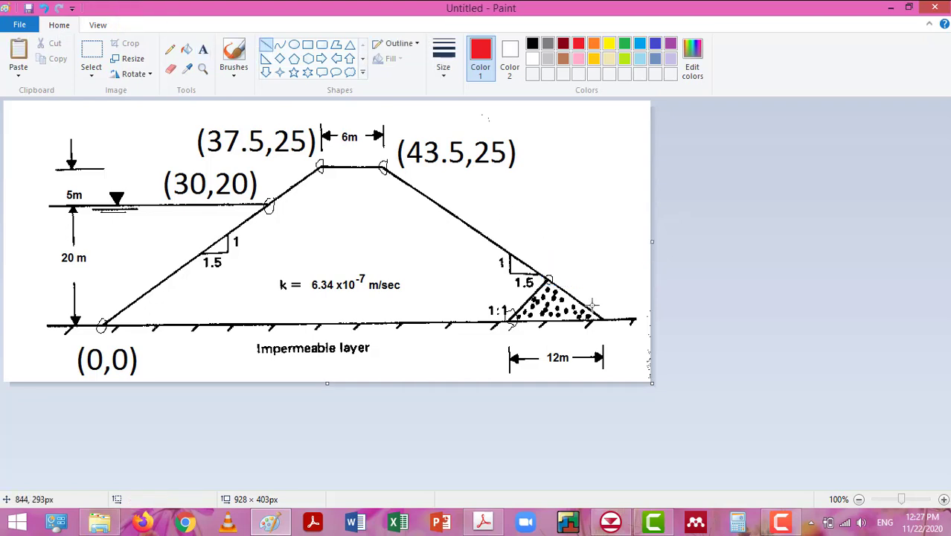
pyautogui.moveTo(557, 277)
pyautogui.mouseDown()
pyautogui.moveTo(610, 287)
pyautogui.moveTo(642, 276)
pyautogui.moveTo(616, 320)
pyautogui.mouseUp()
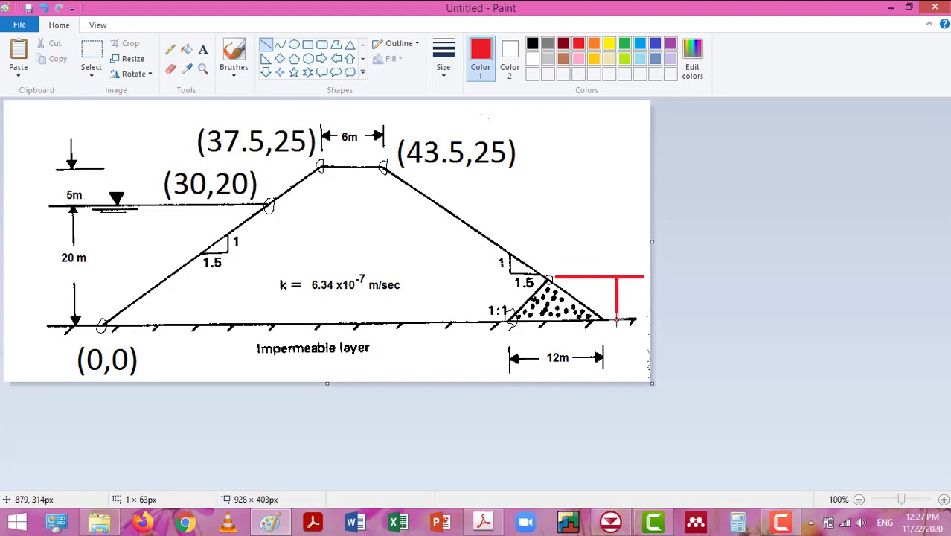
# Start a red text label just outside the vertical line that marks the drain's height
pyautogui.click(202, 49)
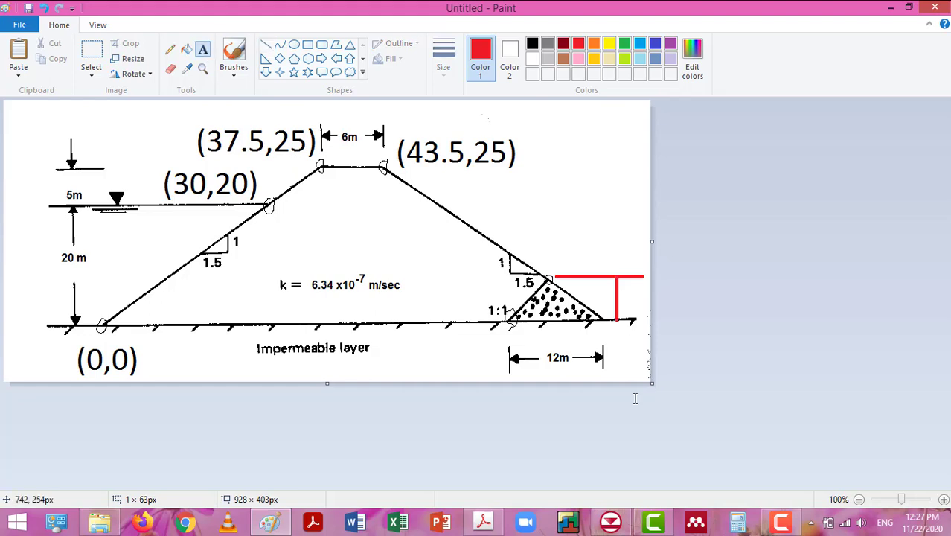
pyautogui.moveTo(620, 279); pyautogui.dragTo(645, 314)
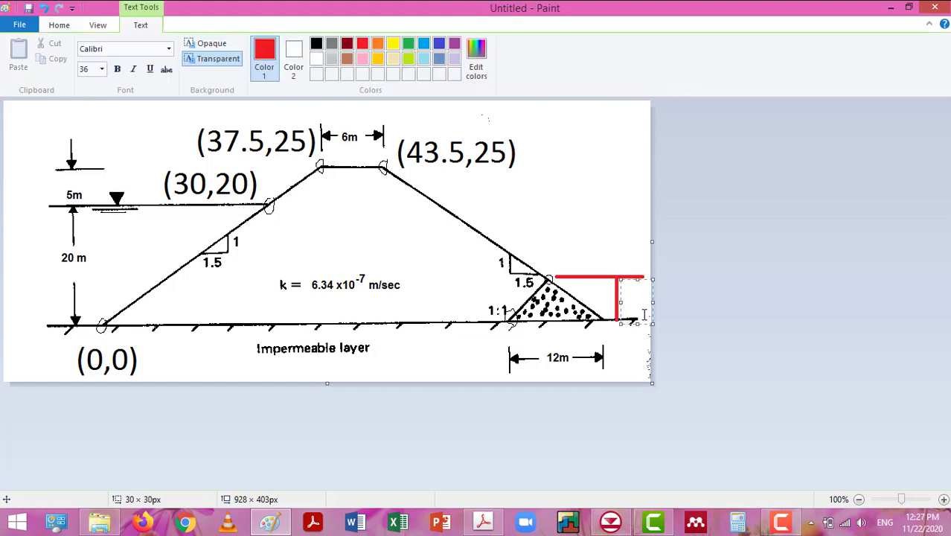